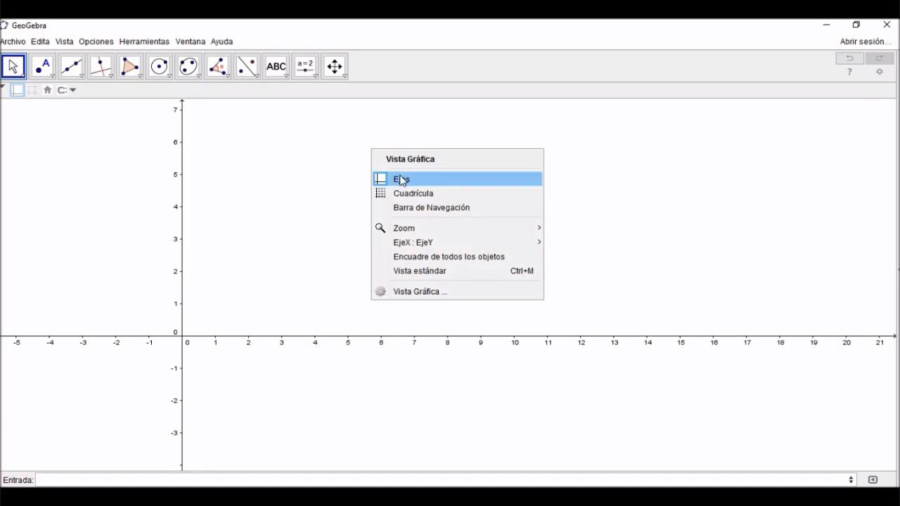
Hide the axes and place the image tabla tornillo.jpg in the upper-right area of the graphics view.
{"action": "left_click", "coordinate": [401, 180]}
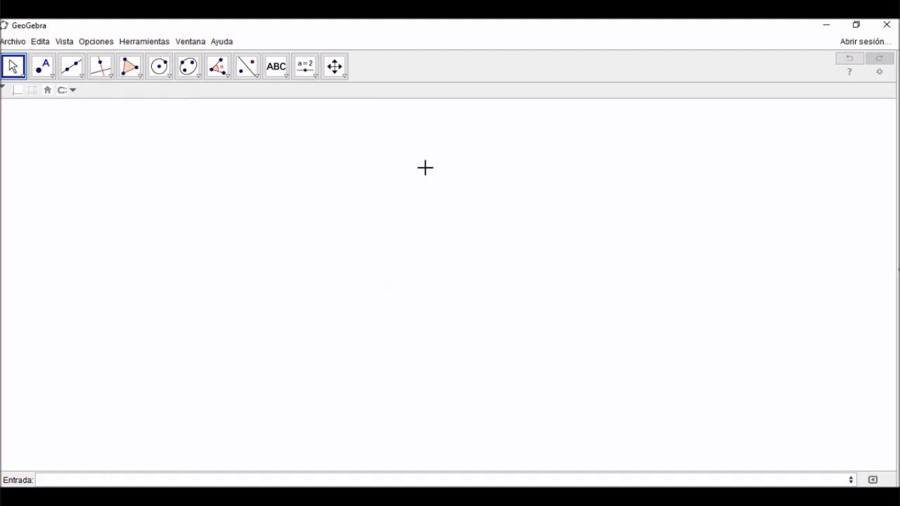
{"action": "left_click", "coordinate": [284, 76]}
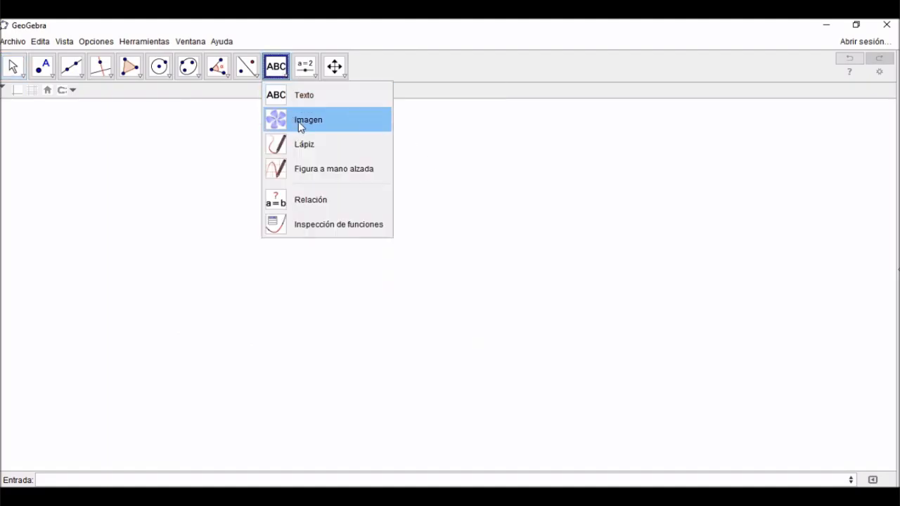
{"action": "left_click", "coordinate": [303, 125]}
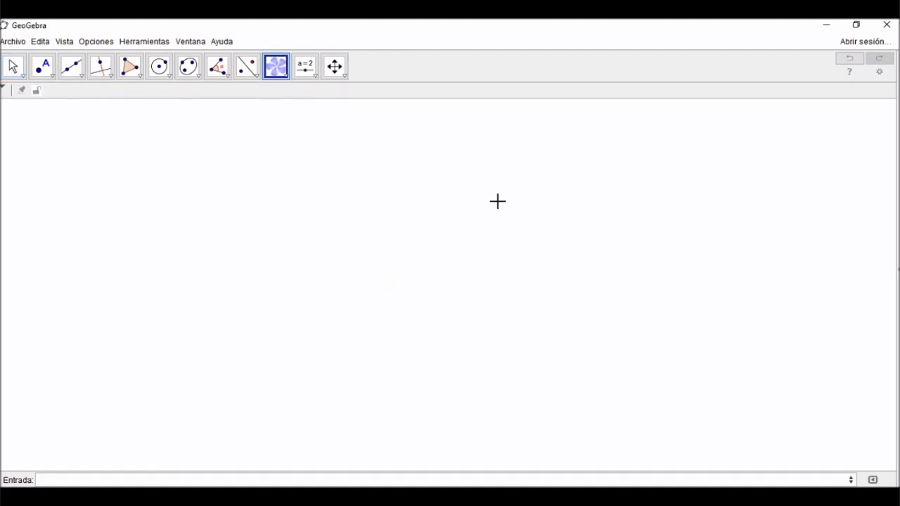
{"action": "left_click", "coordinate": [621, 157]}
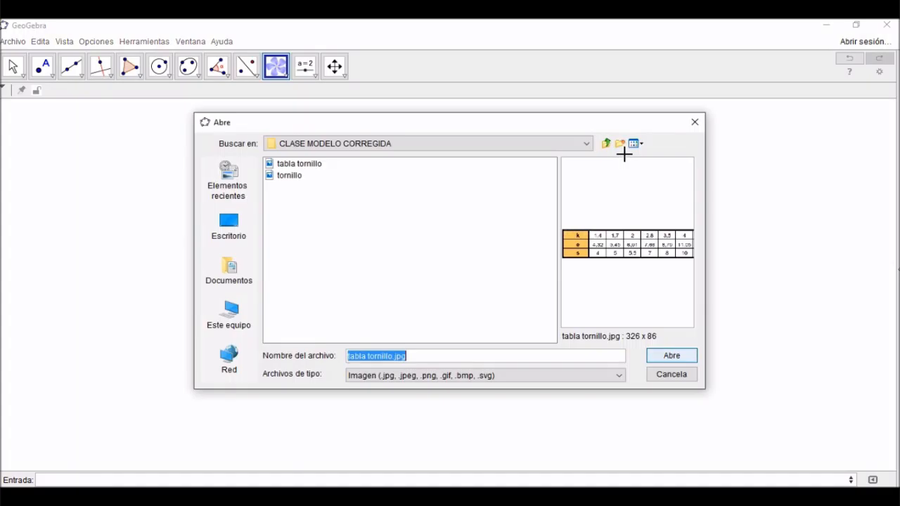
{"action": "left_click", "coordinate": [679, 356]}
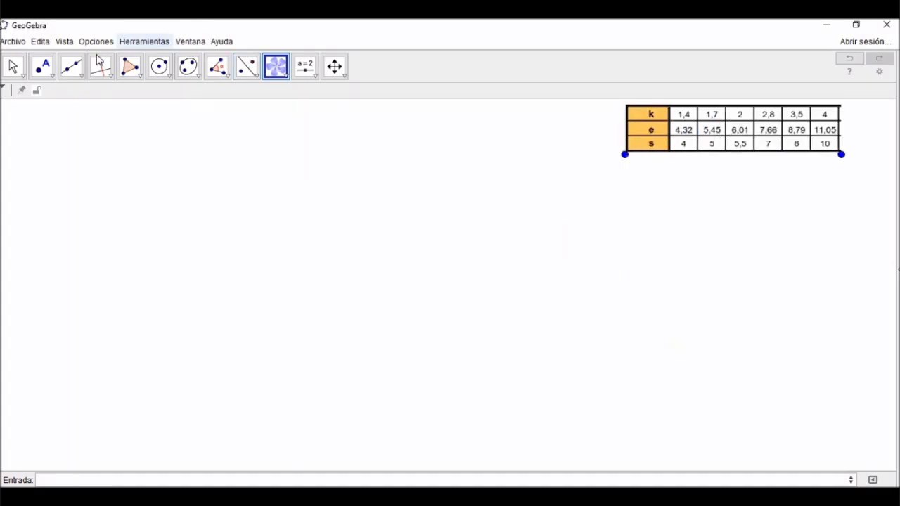
{"action": "left_click", "coordinate": [12, 67]}
{"action": "left_click_drag", "start_coordinate": [715, 116], "coordinate": [678, 145]}
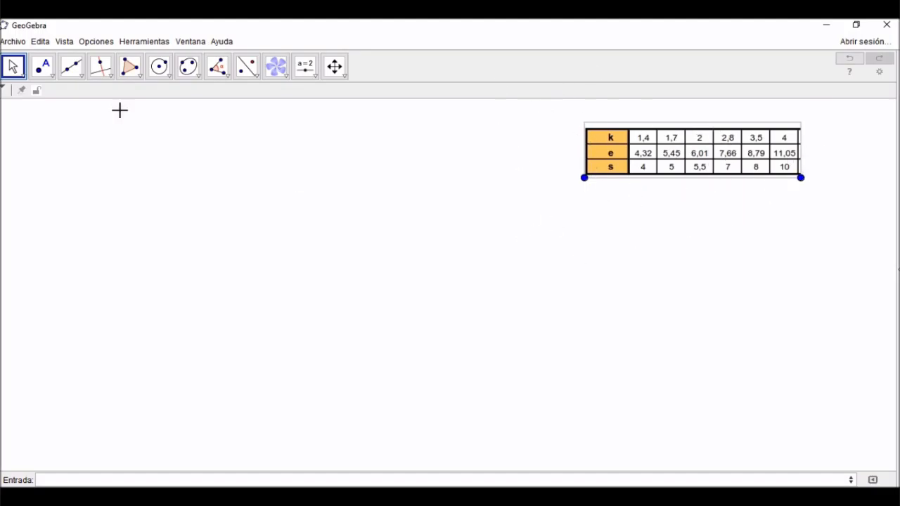
Draw a regular polygon with 6 vertices and reshape it to stand on one corner, about 7.4 units tall.
{"action": "left_click", "coordinate": [140, 79]}
{"action": "left_click", "coordinate": [153, 120]}
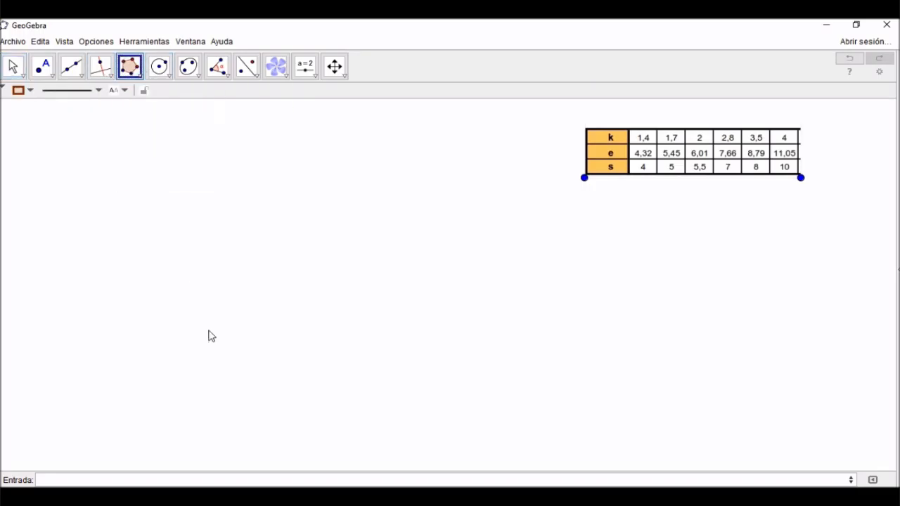
{"action": "left_click", "coordinate": [167, 351]}
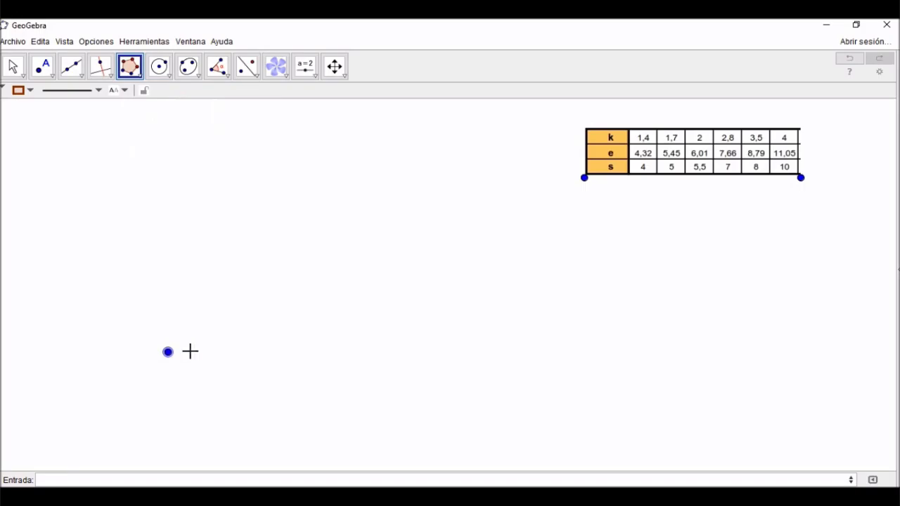
{"action": "left_click", "coordinate": [268, 354]}
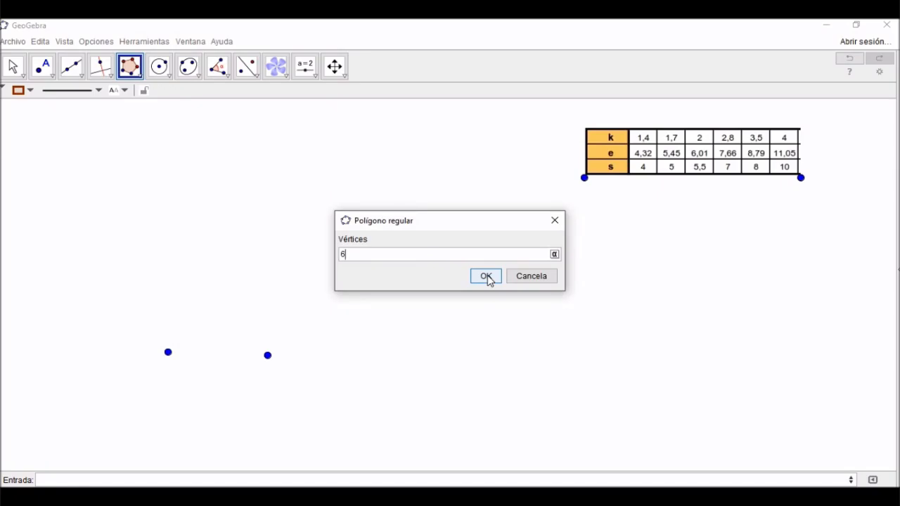
{"action": "left_click", "coordinate": [486, 276]}
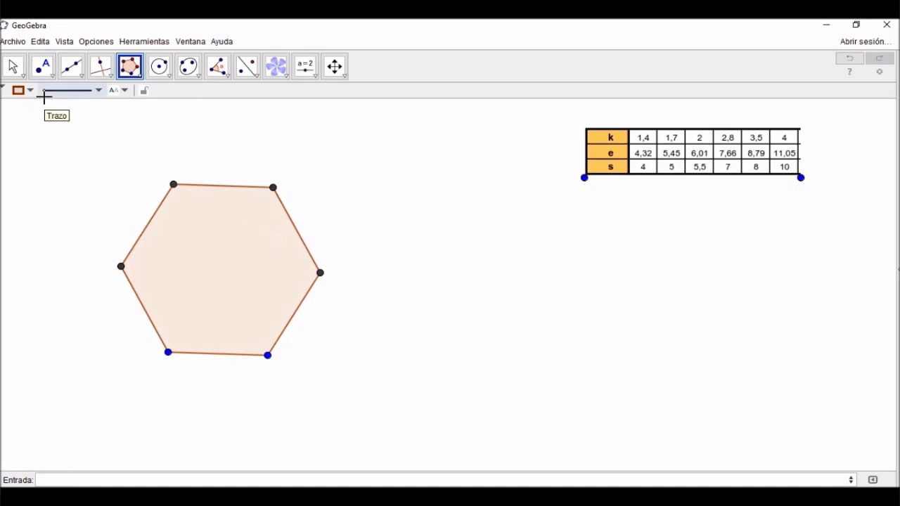
{"action": "left_click", "coordinate": [13, 68]}
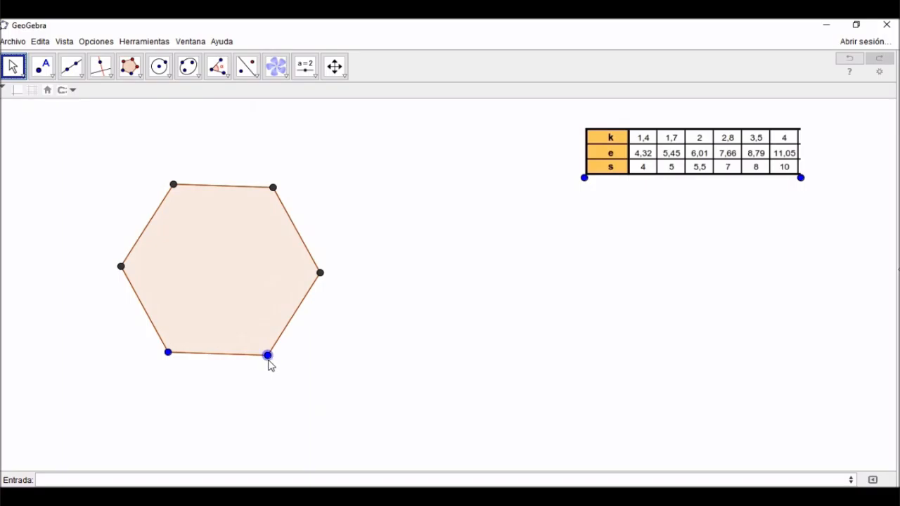
{"action": "left_click_drag", "start_coordinate": [268, 357], "coordinate": [273, 417]}
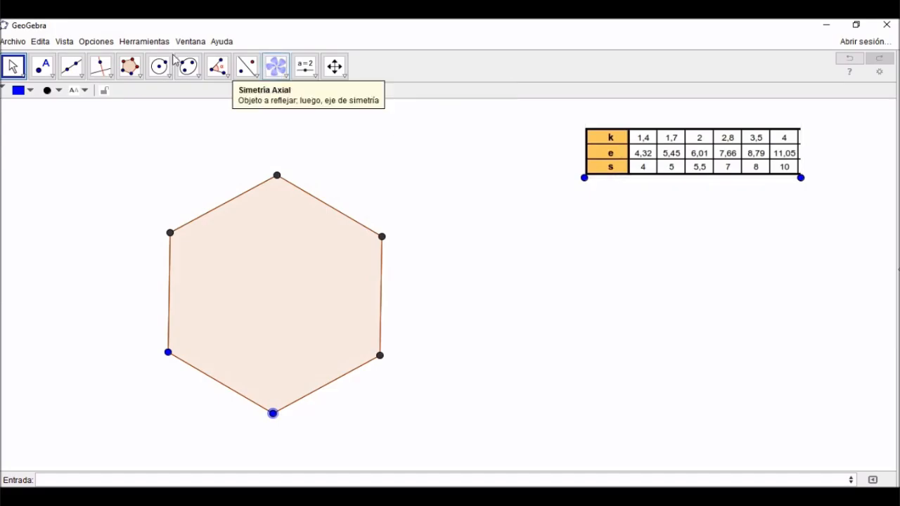
Draw a horizontal segment joining the hexagon's lower-left and lower-right vertices.
{"action": "left_click", "coordinate": [82, 74]}
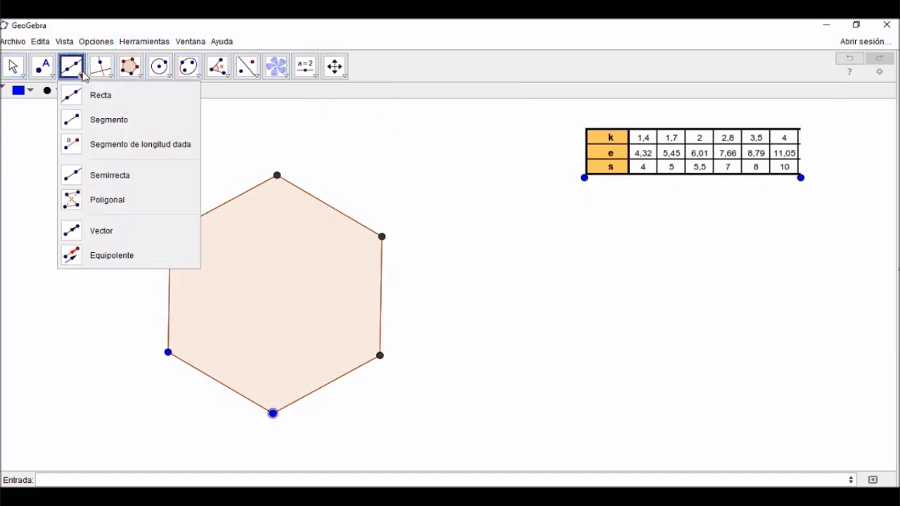
{"action": "left_click", "coordinate": [106, 123]}
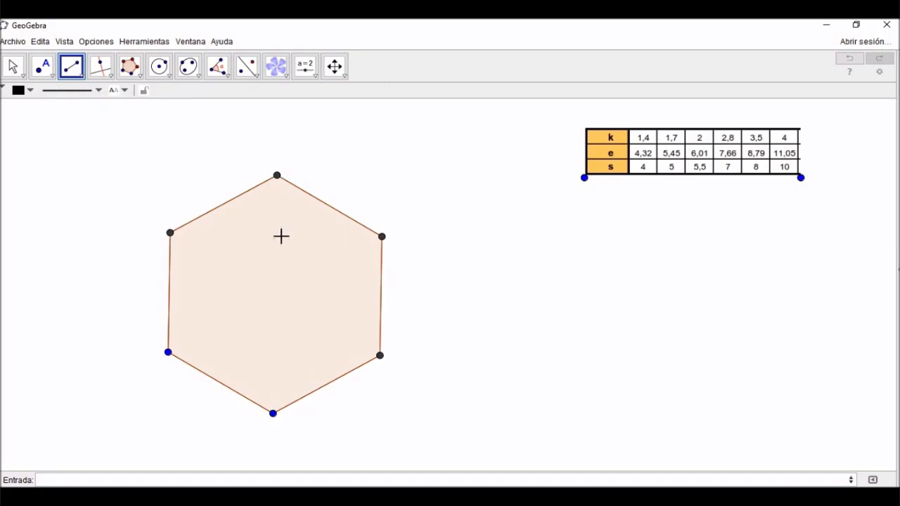
{"action": "left_click", "coordinate": [168, 352]}
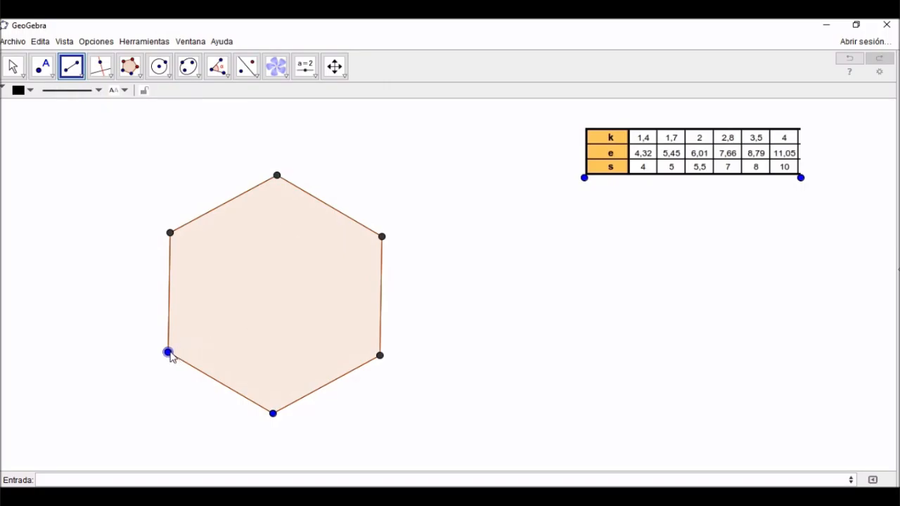
{"action": "left_click", "coordinate": [379, 357]}
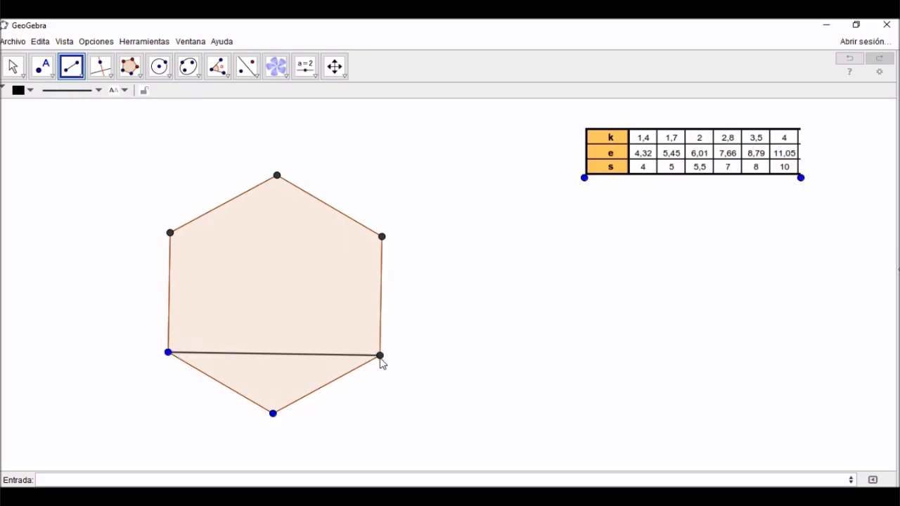
Rename the horizontal segment as S and show its label as Nombre y valor.
{"action": "right_click", "coordinate": [241, 360]}
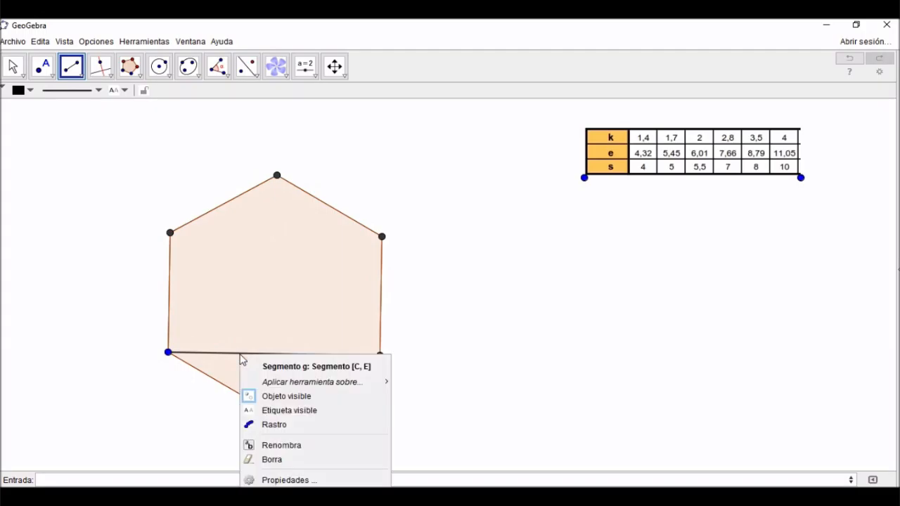
{"action": "left_click", "coordinate": [284, 480]}
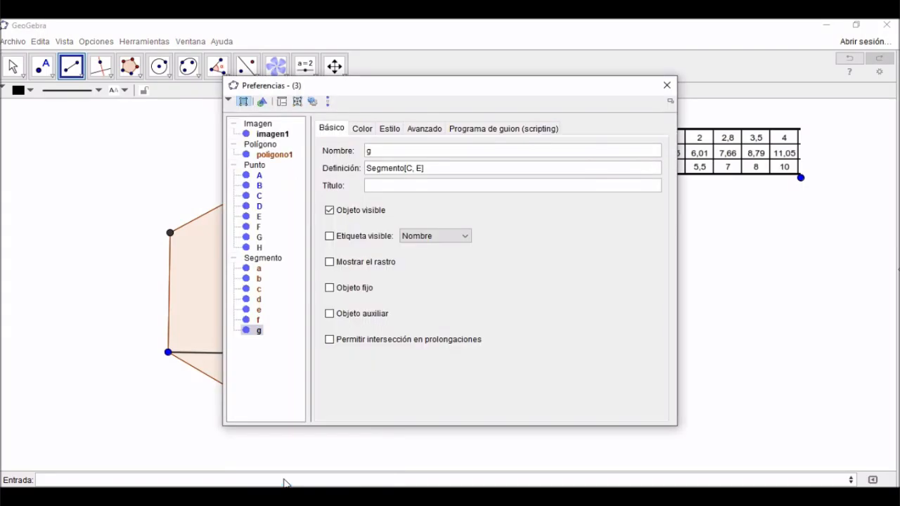
{"action": "left_click", "coordinate": [405, 153]}
{"action": "type", "text": "S"}
{"action": "left_click", "coordinate": [330, 236]}
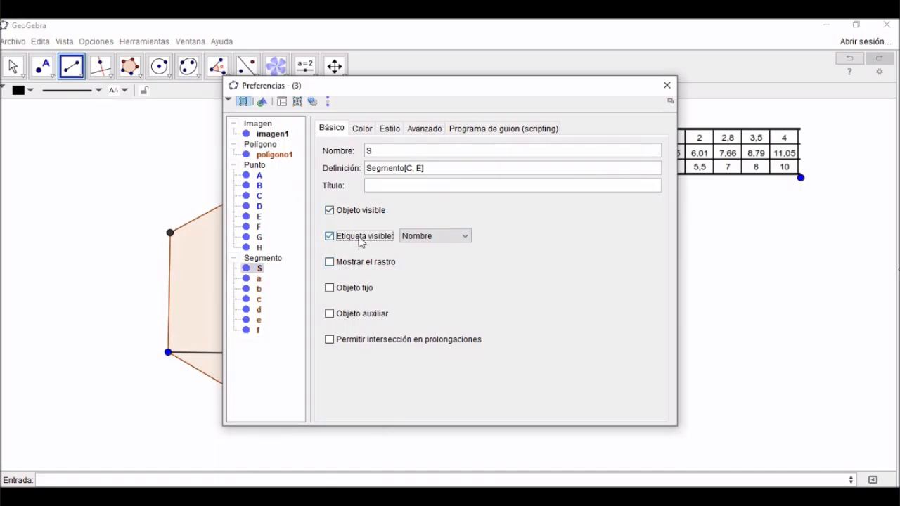
{"action": "left_click", "coordinate": [431, 239]}
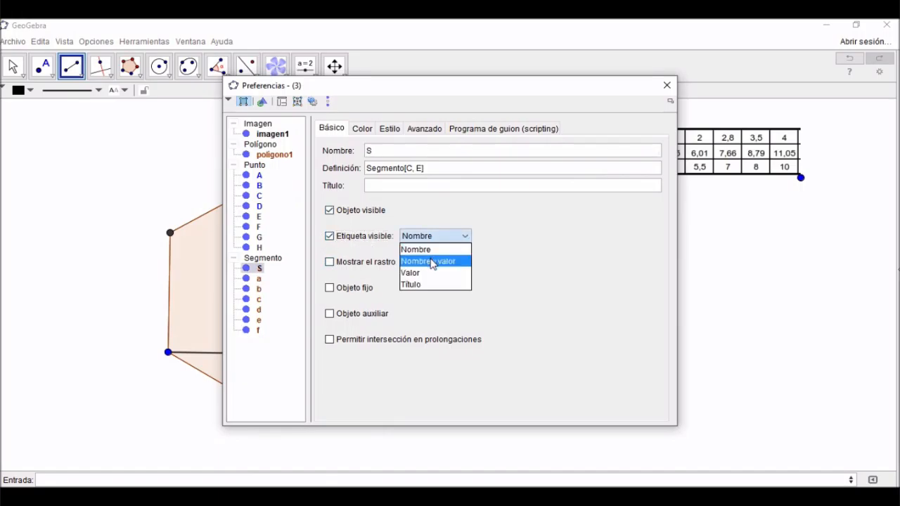
{"action": "left_click", "coordinate": [431, 260]}
{"action": "left_click", "coordinate": [668, 86]}
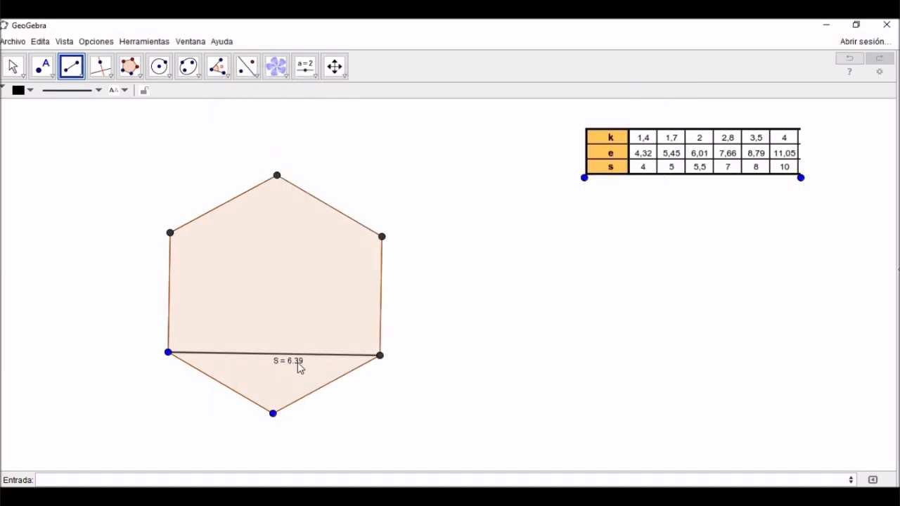
Draw a vertical segment from the hexagon's top vertex to its bottom vertex.
{"action": "left_click", "coordinate": [73, 77]}
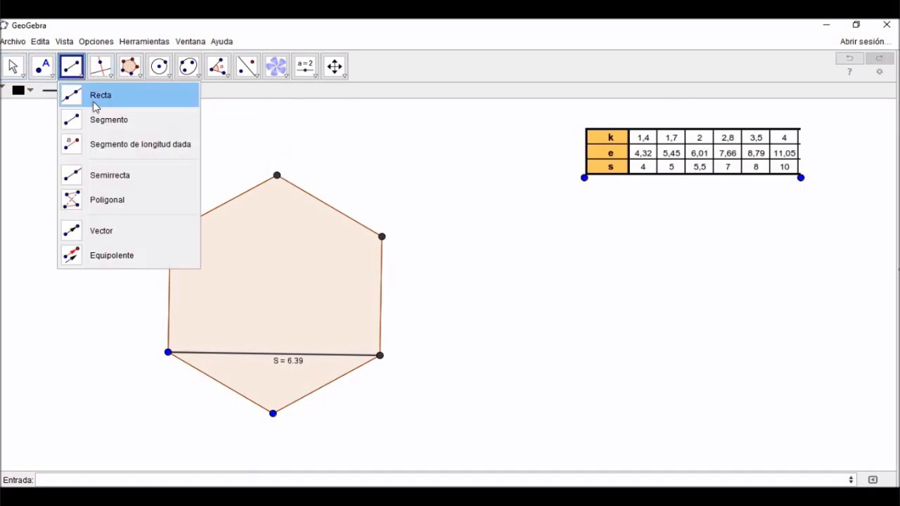
{"action": "left_click", "coordinate": [99, 119]}
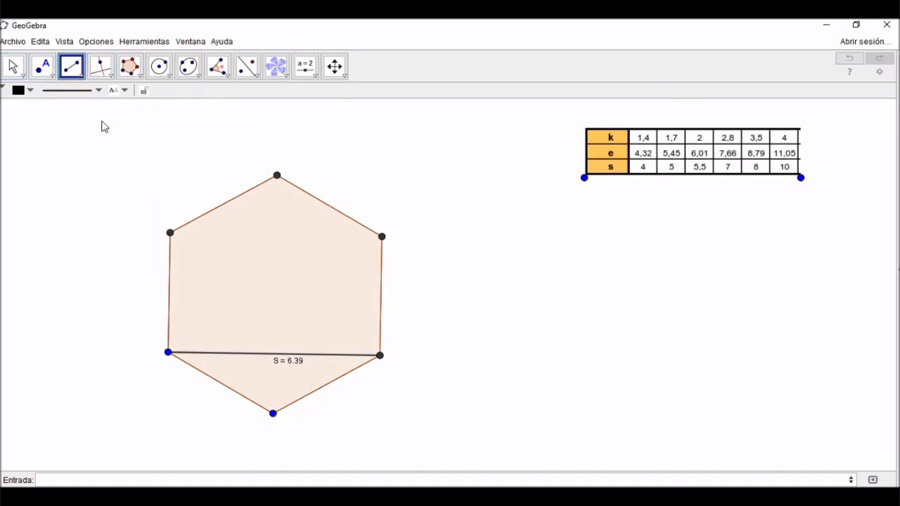
{"action": "left_click", "coordinate": [277, 175]}
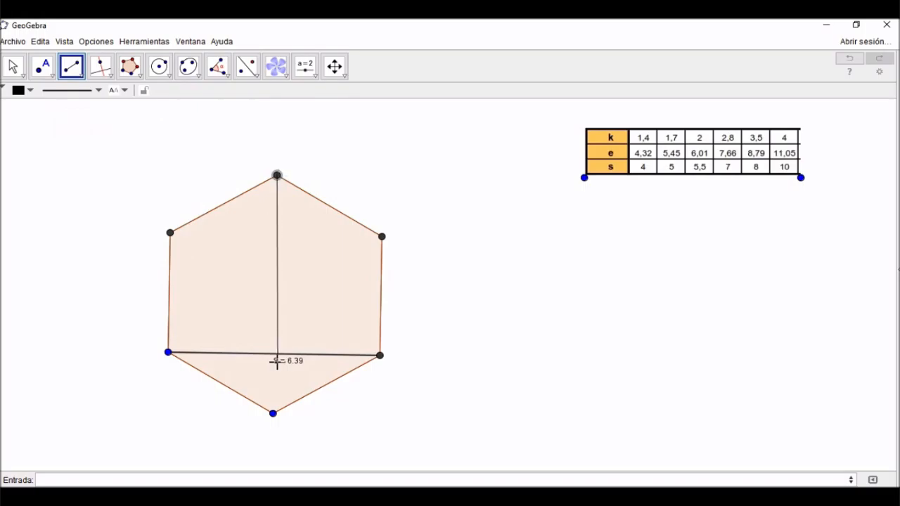
{"action": "left_click", "coordinate": [273, 413]}
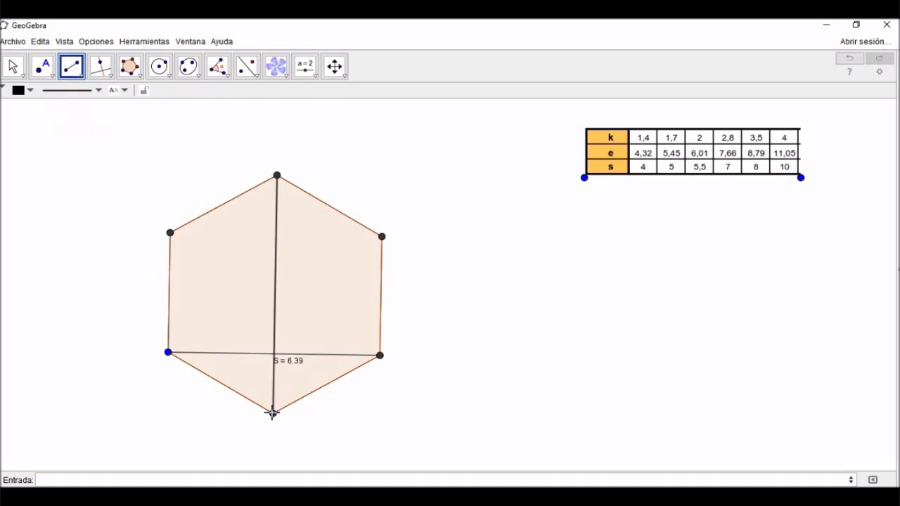
Rename the vertical segment as E and show its label as Nombre y valor.
{"action": "right_click", "coordinate": [277, 278]}
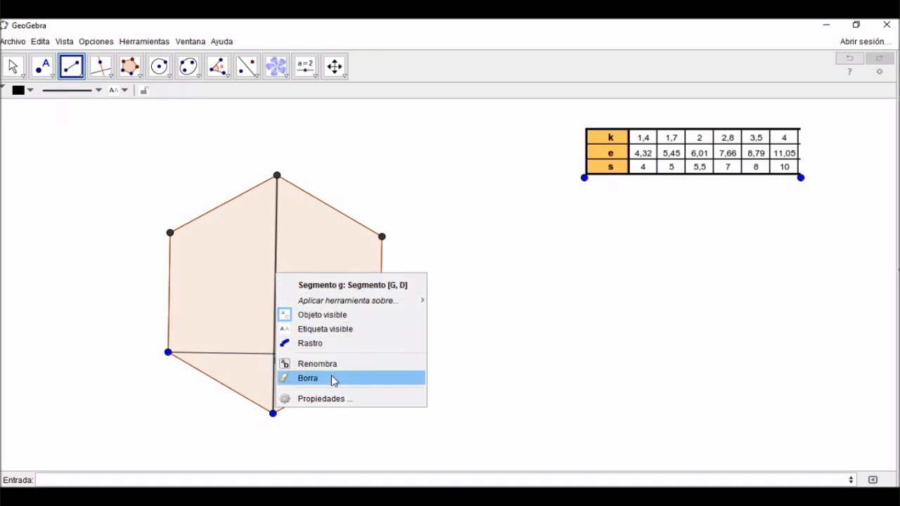
{"action": "left_click", "coordinate": [333, 399]}
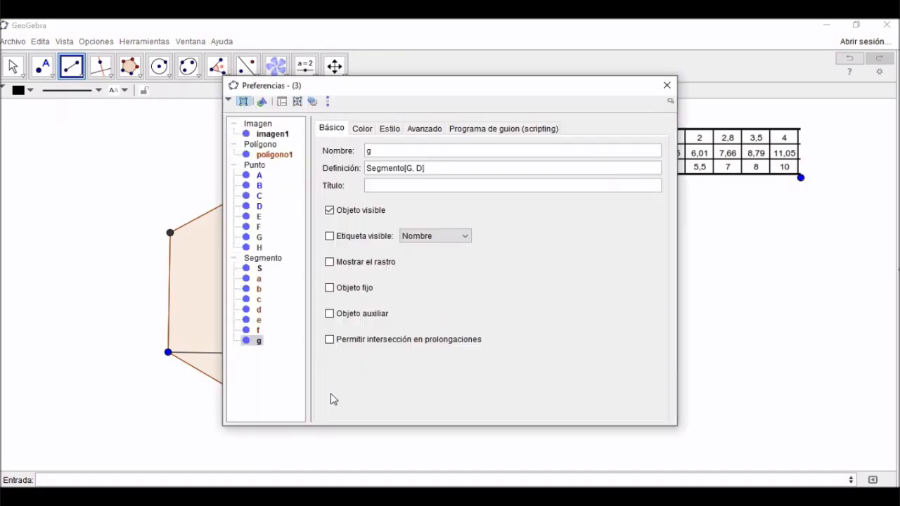
{"action": "left_click", "coordinate": [395, 154]}
{"action": "type", "text": "E"}
{"action": "left_click", "coordinate": [329, 236]}
{"action": "left_click", "coordinate": [438, 236]}
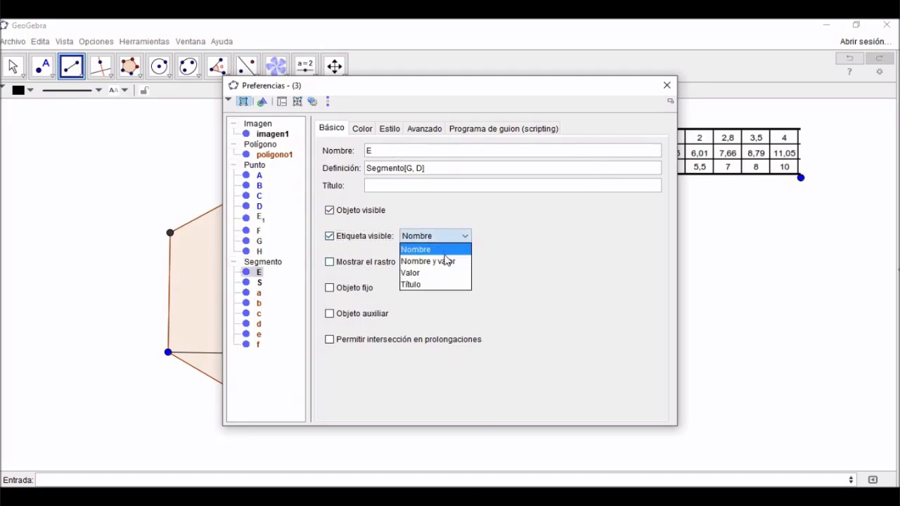
{"action": "left_click", "coordinate": [446, 261]}
{"action": "left_click", "coordinate": [667, 85]}
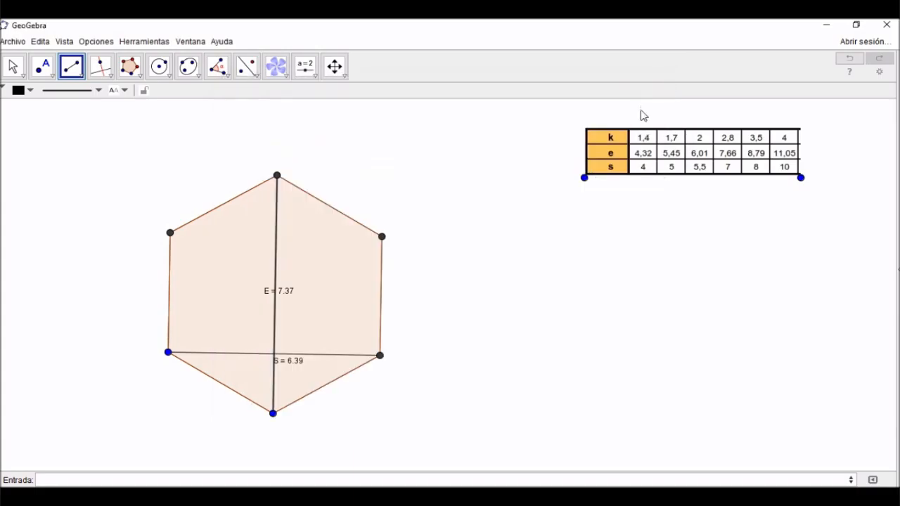
Move the E label to the right of the vertical segment and the S label above the horizontal one.
{"action": "left_click", "coordinate": [13, 65]}
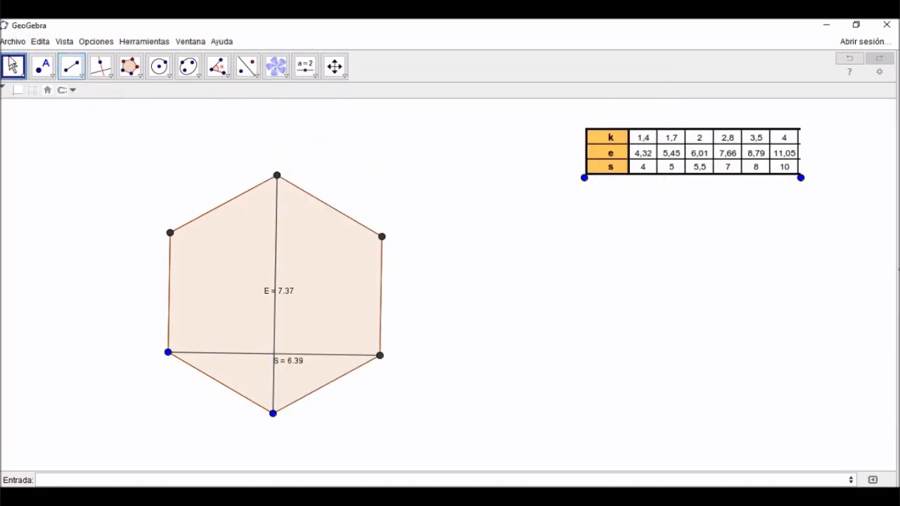
{"action": "left_click_drag", "start_coordinate": [291, 291], "coordinate": [307, 295]}
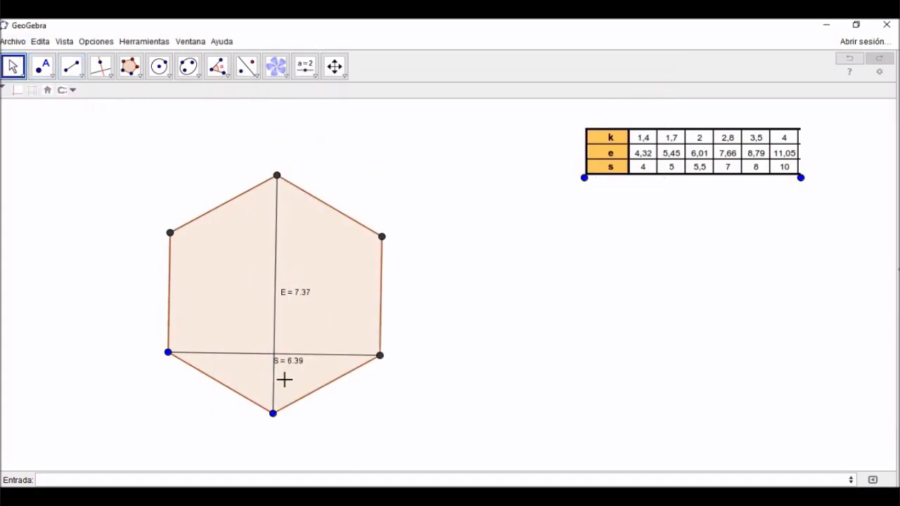
{"action": "left_click_drag", "start_coordinate": [293, 367], "coordinate": [250, 350]}
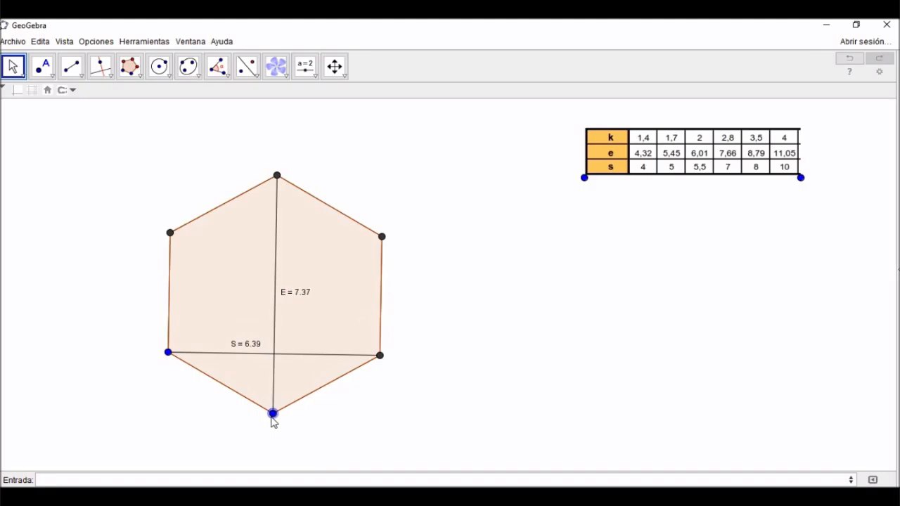
Resize the hexagon by its free vertices so that segment S equals 4, 5 and finally 13.
{"action": "mouse_move", "coordinate": [381, 355]}
{"action": "left_mouse_down"}
{"action": "mouse_move", "coordinate": [368, 357]}
{"action": "mouse_move", "coordinate": [381, 353]}
{"action": "left_mouse_up"}
{"action": "left_click", "coordinate": [382, 352]}
{"action": "left_click", "coordinate": [381, 353]}
{"action": "left_click_drag", "start_coordinate": [273, 413], "coordinate": [235, 397]}
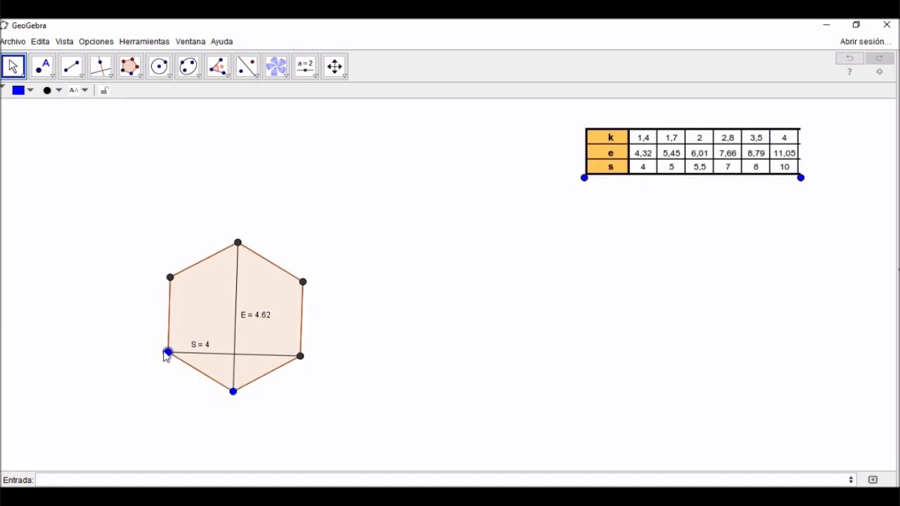
{"action": "left_click_drag", "start_coordinate": [168, 353], "coordinate": [152, 344]}
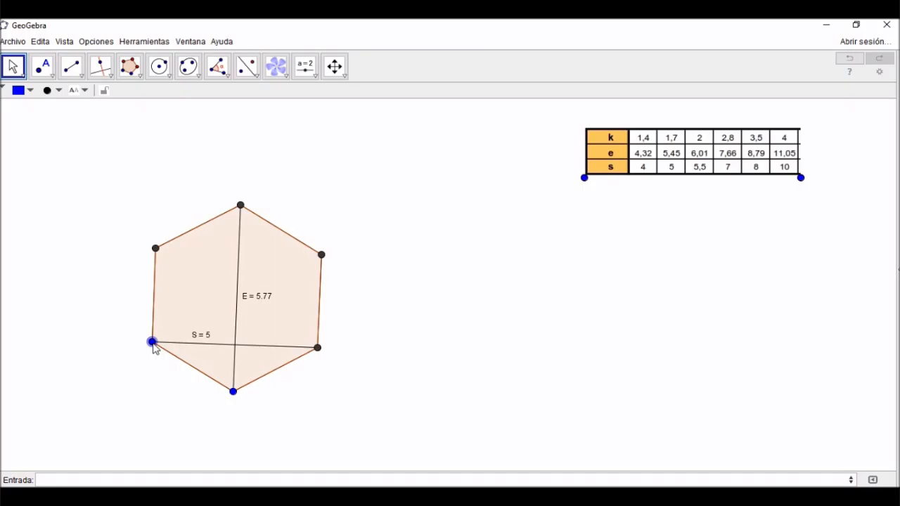
{"action": "left_click_drag", "start_coordinate": [152, 342], "coordinate": [21, 265]}
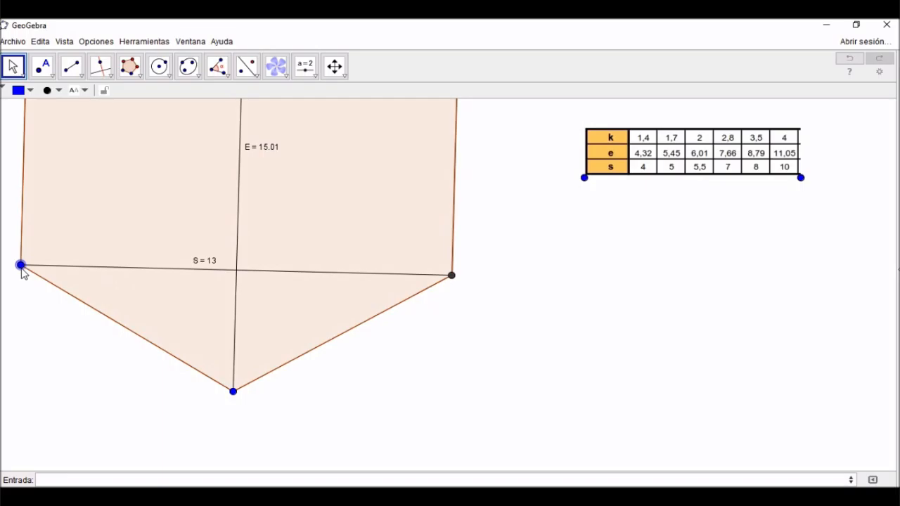
Enlarge the hexagon by its two free vertices until segment S is about 24.
{"action": "mouse_move", "coordinate": [21, 266]}
{"action": "left_mouse_down"}
{"action": "mouse_move", "coordinate": [82, 311]}
{"action": "mouse_move", "coordinate": [119, 317]}
{"action": "mouse_move", "coordinate": [107, 319]}
{"action": "mouse_move", "coordinate": [17, 262]}
{"action": "left_mouse_up"}
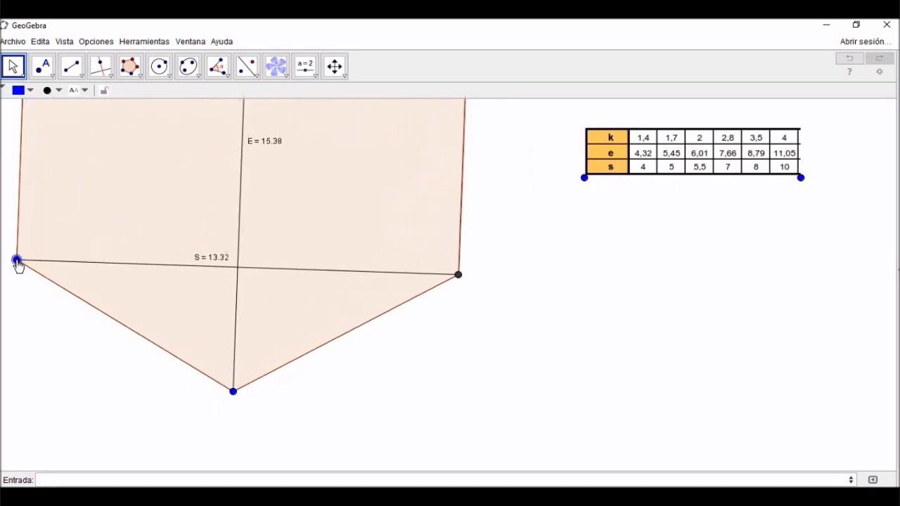
{"action": "left_click_drag", "start_coordinate": [233, 391], "coordinate": [424, 480]}
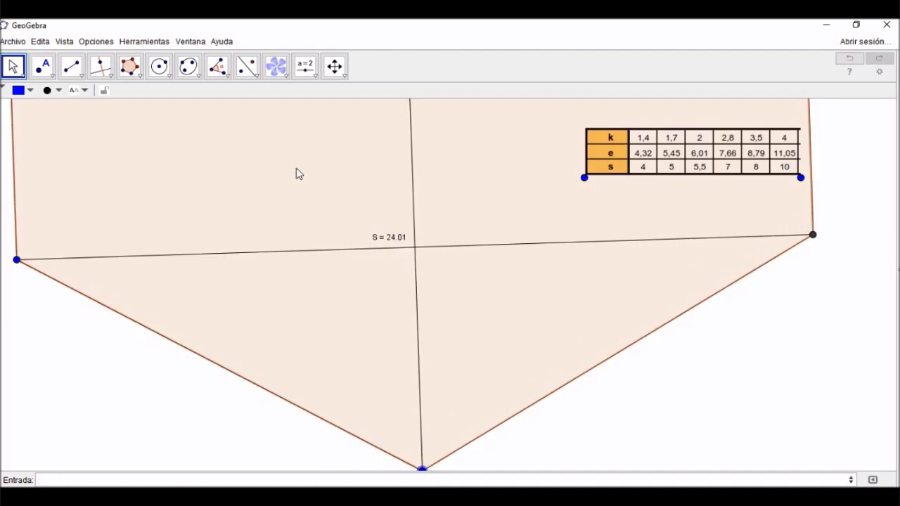
{"action": "left_click", "coordinate": [344, 76]}
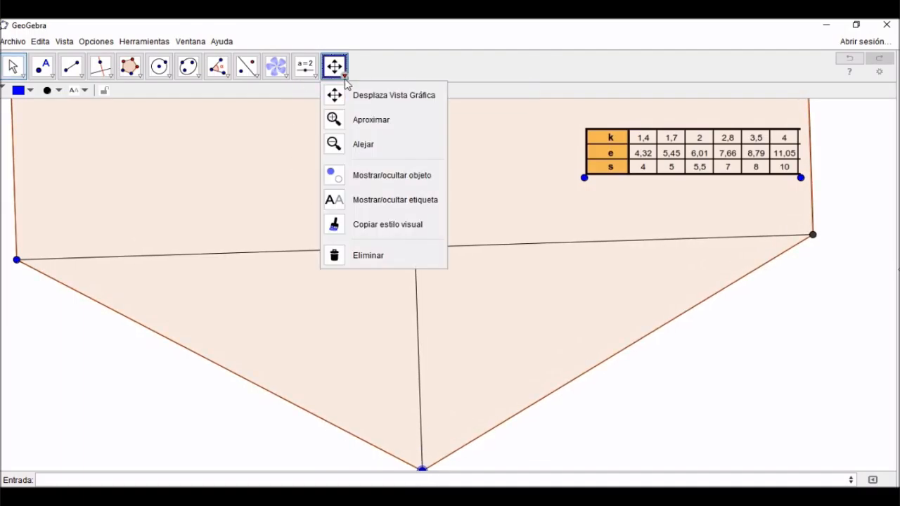
{"action": "left_click", "coordinate": [385, 150]}
{"action": "left_click", "coordinate": [487, 173]}
{"action": "left_click", "coordinate": [487, 173]}
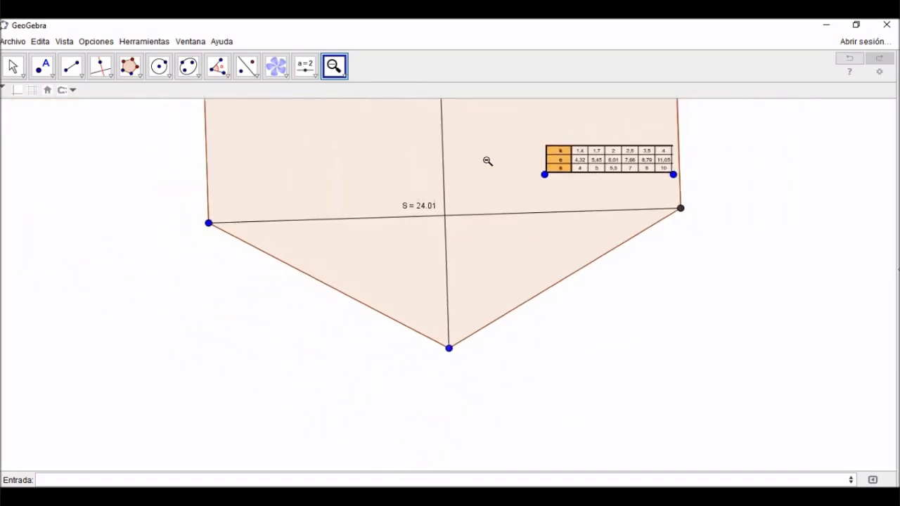
{"action": "left_click", "coordinate": [343, 77]}
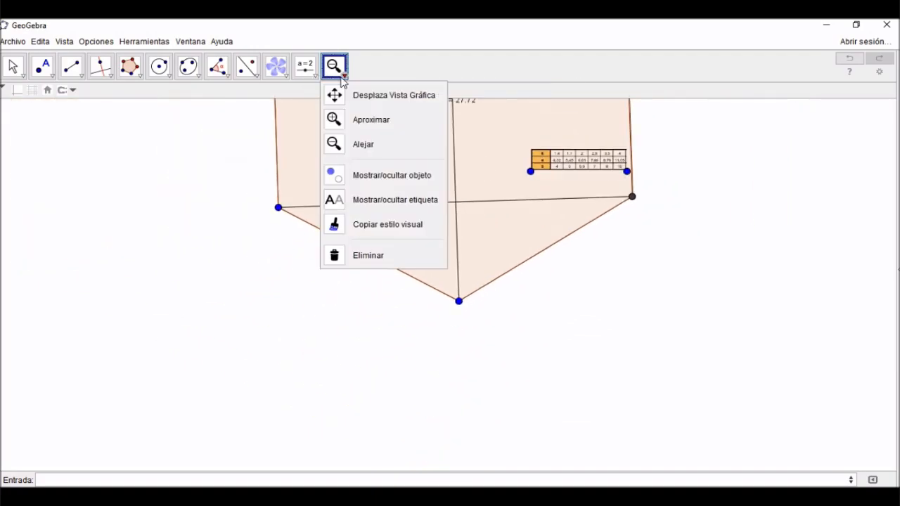
{"action": "left_click", "coordinate": [385, 108]}
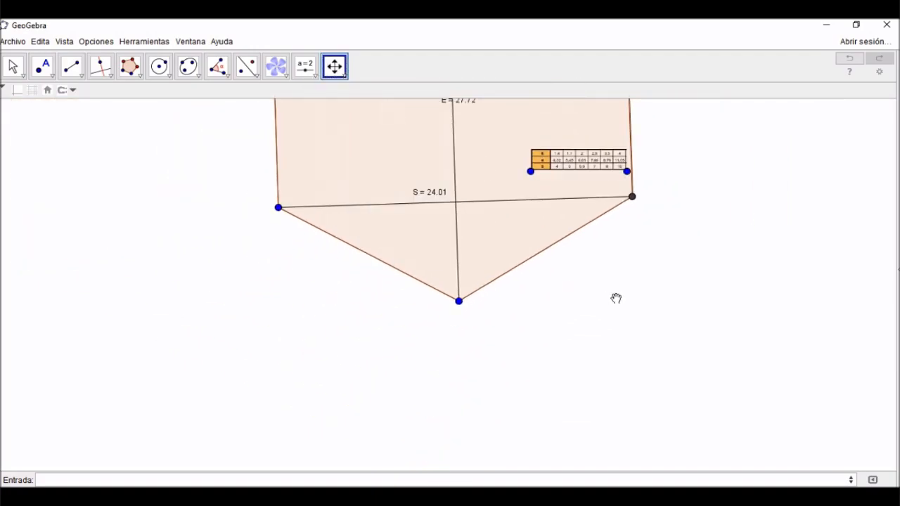
{"action": "left_click_drag", "start_coordinate": [617, 298], "coordinate": [507, 415]}
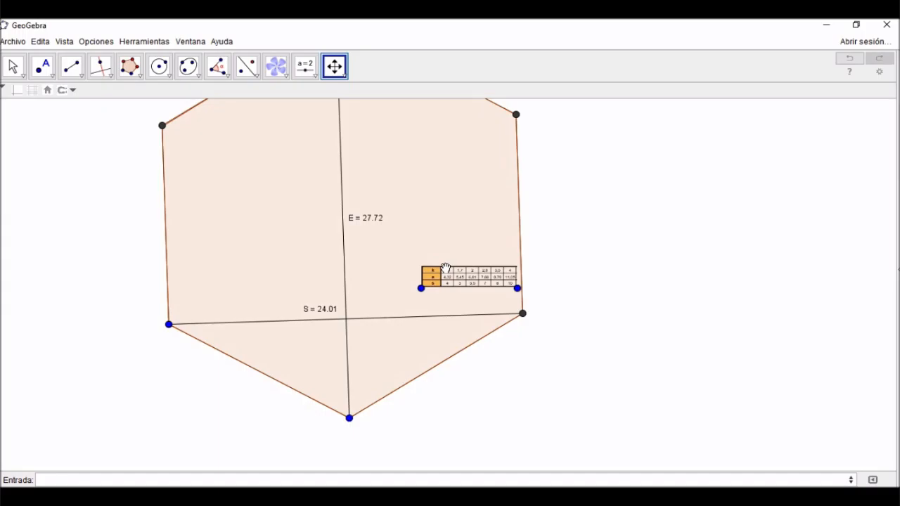
Add an area measurement of the hexagon inside it, left of the vertical segment E.
{"action": "left_click", "coordinate": [226, 73]}
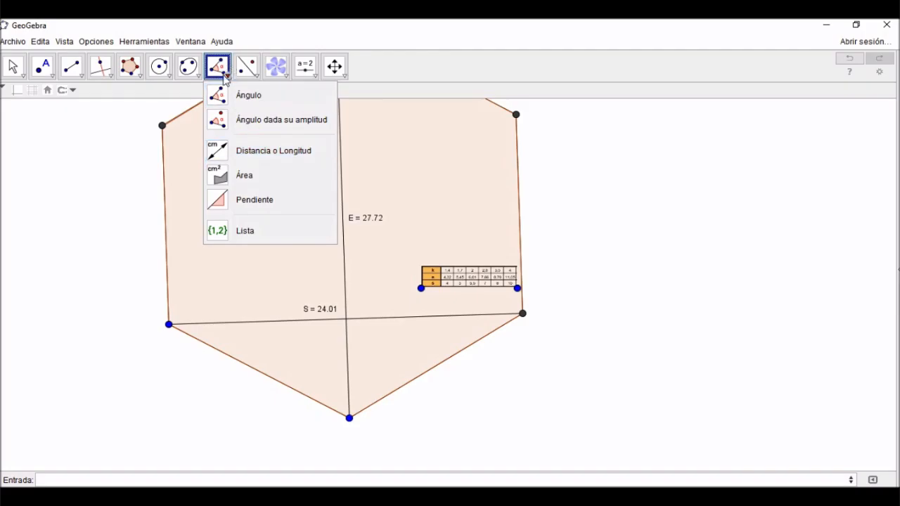
{"action": "left_click", "coordinate": [254, 184]}
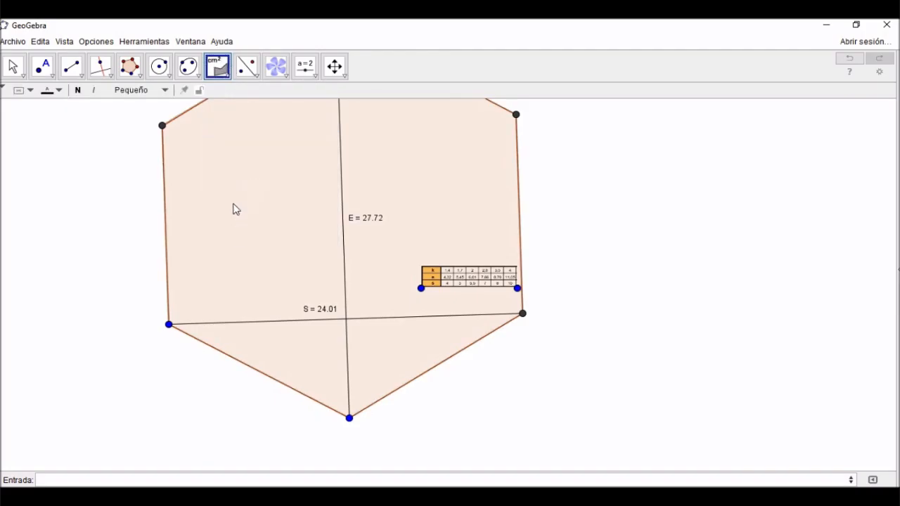
{"action": "left_click", "coordinate": [235, 208]}
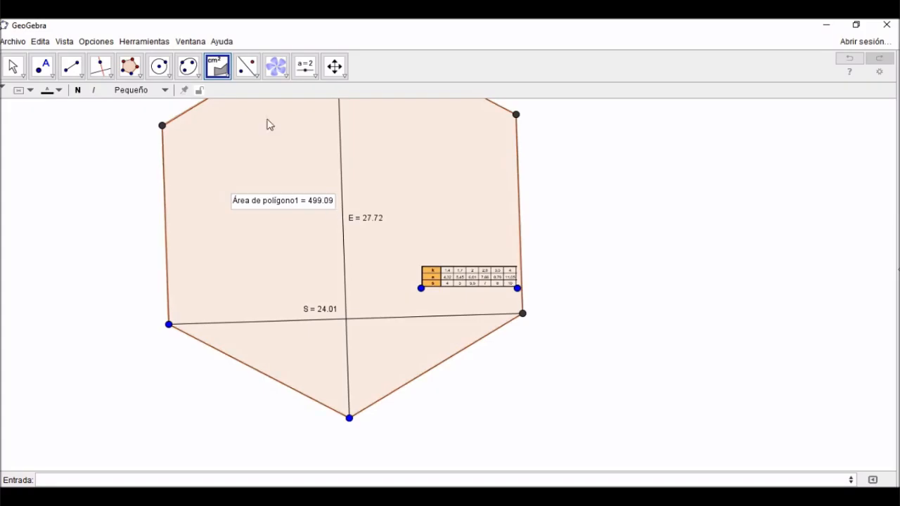
Add a perimeter measurement of the hexagon with Distancia o Longitud, right of the vertical segment E.
{"action": "left_click", "coordinate": [225, 79]}
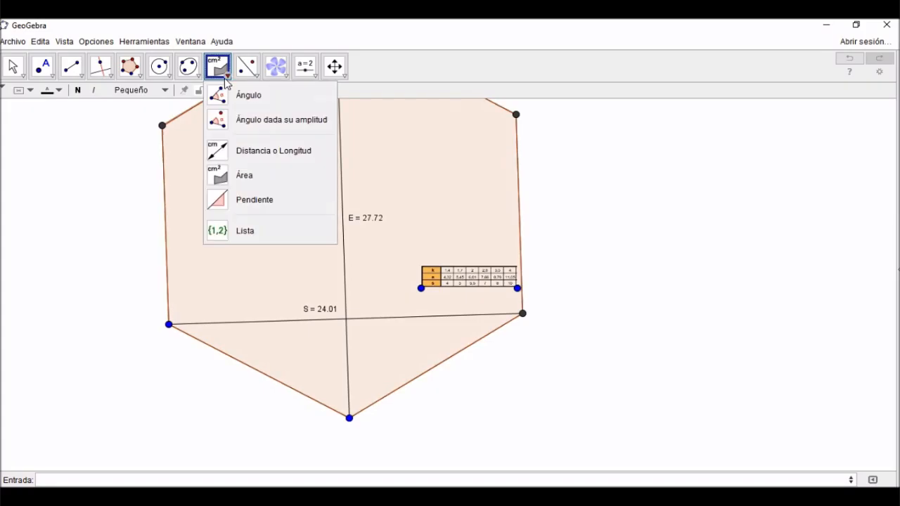
{"action": "left_click", "coordinate": [252, 152]}
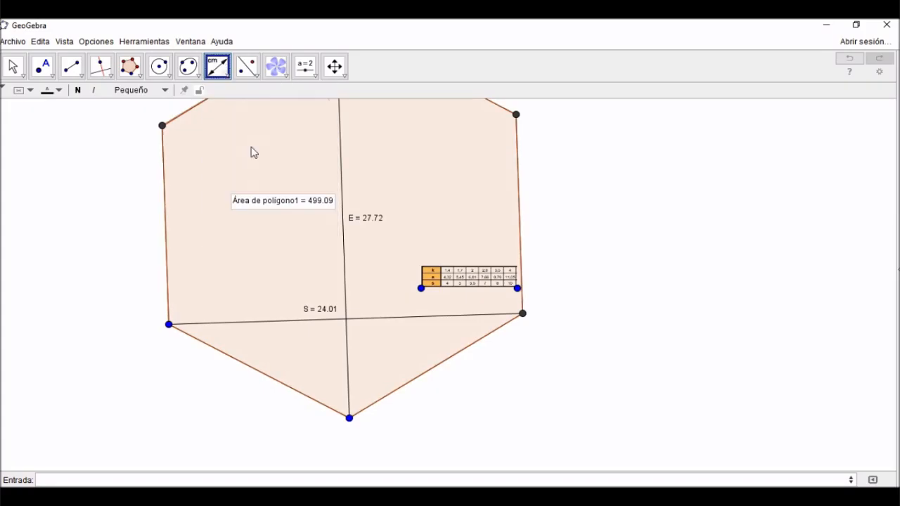
{"action": "left_click", "coordinate": [441, 157]}
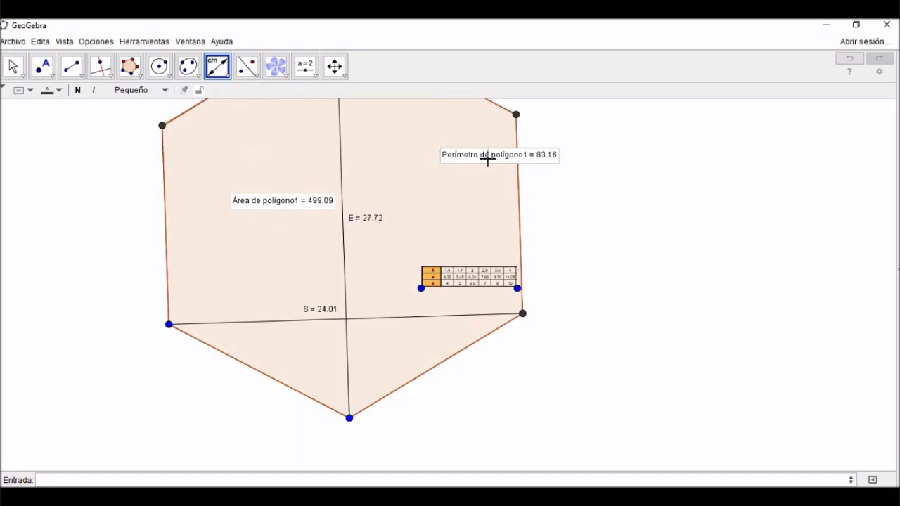